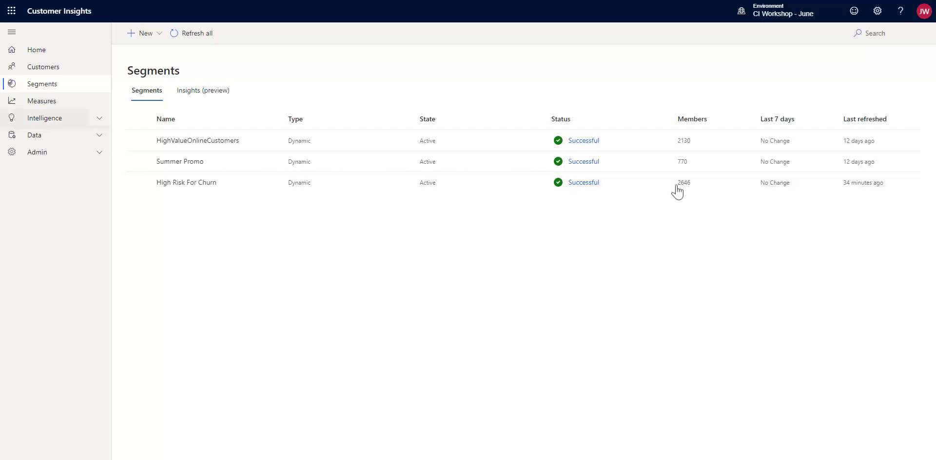
Set up the Power Automate export destination and start a flow with the trigger for a segment threshold being crossed.
{"action": "left_click", "coordinate": [76, 159]}
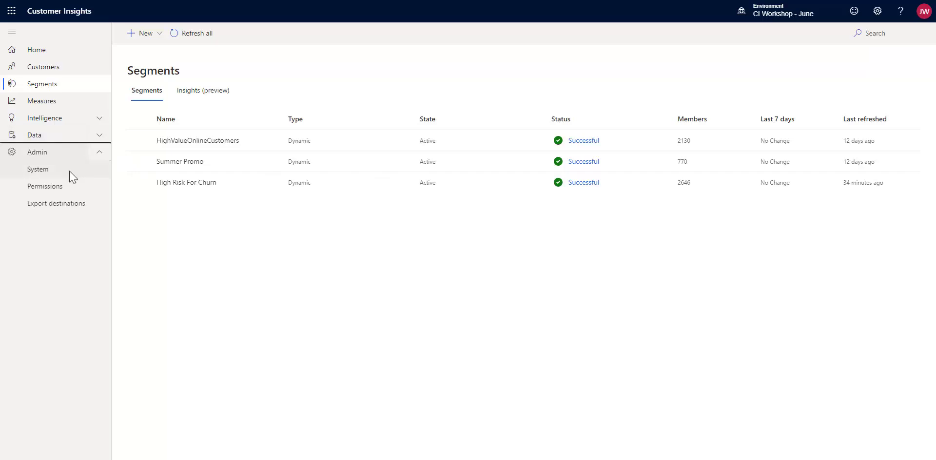
{"action": "left_click", "coordinate": [57, 210]}
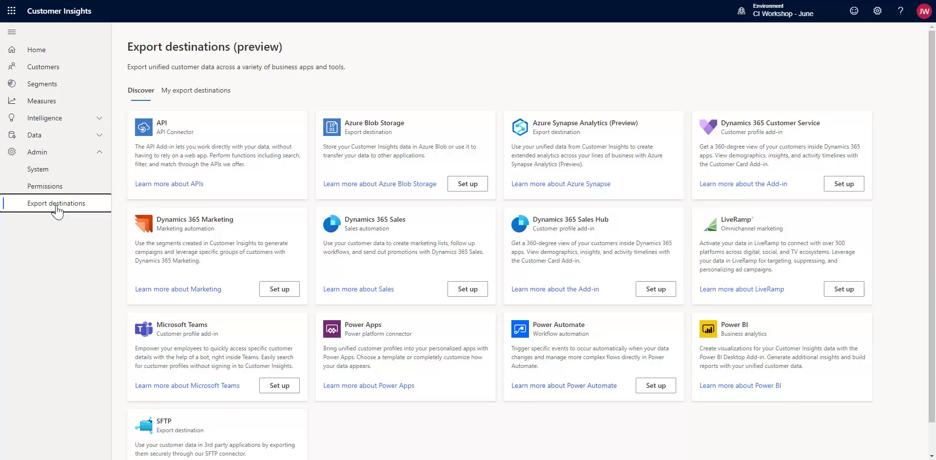
{"action": "left_click", "coordinate": [649, 388]}
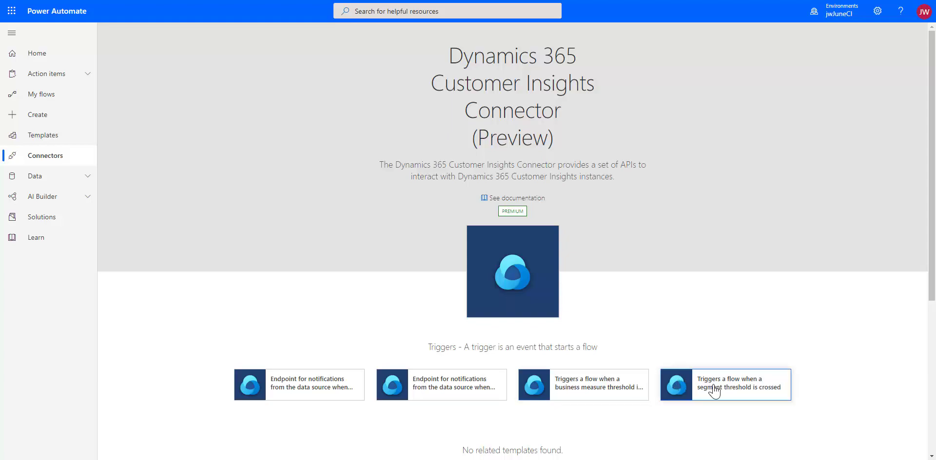
{"action": "left_click", "coordinate": [714, 390]}
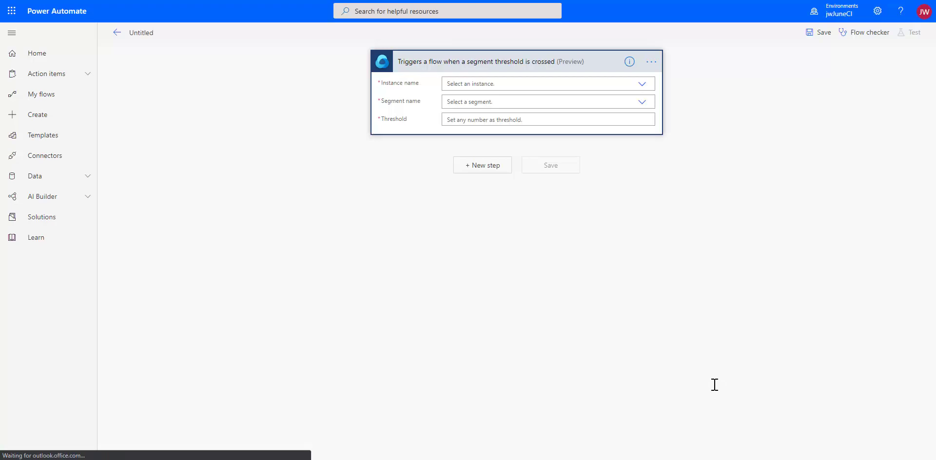
Configure the trigger with instance CI Workshop - June, segment HighRiskForChurn and a threshold of 3000.
{"action": "left_click", "coordinate": [642, 85]}
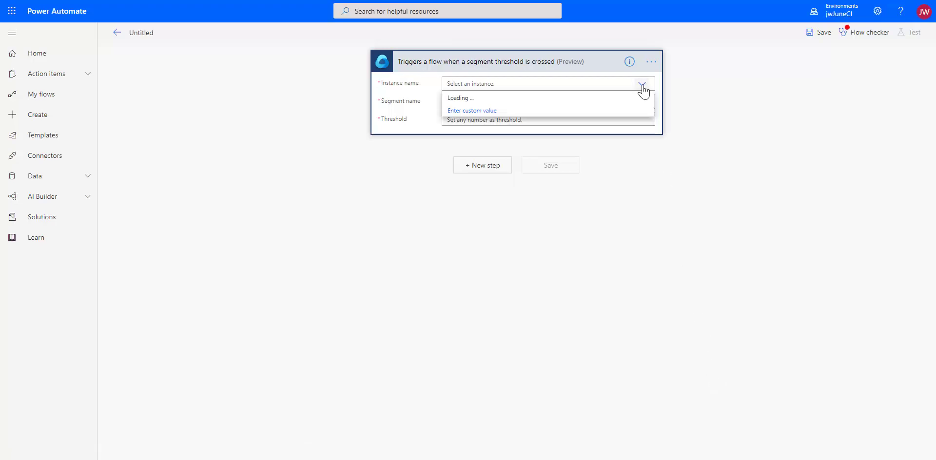
{"action": "left_click", "coordinate": [500, 98]}
{"action": "left_click", "coordinate": [644, 103]}
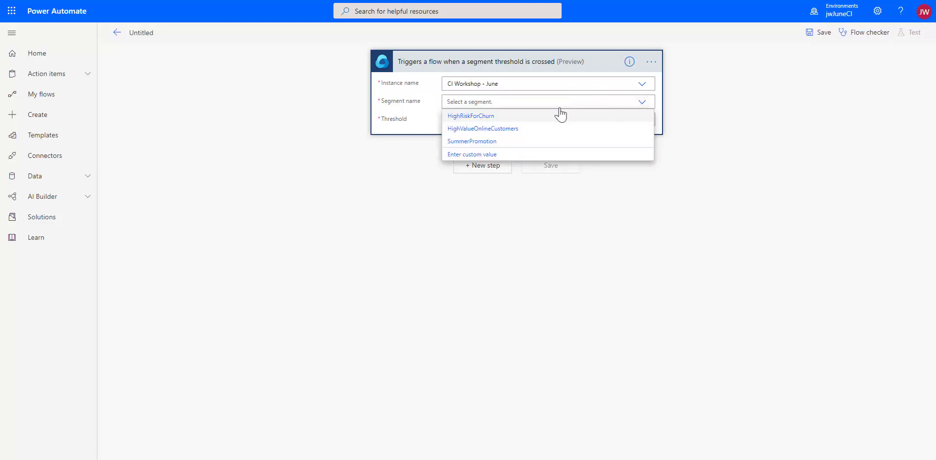
{"action": "left_click", "coordinate": [476, 117]}
{"action": "left_click", "coordinate": [546, 121]}
{"action": "type", "text": "30"}
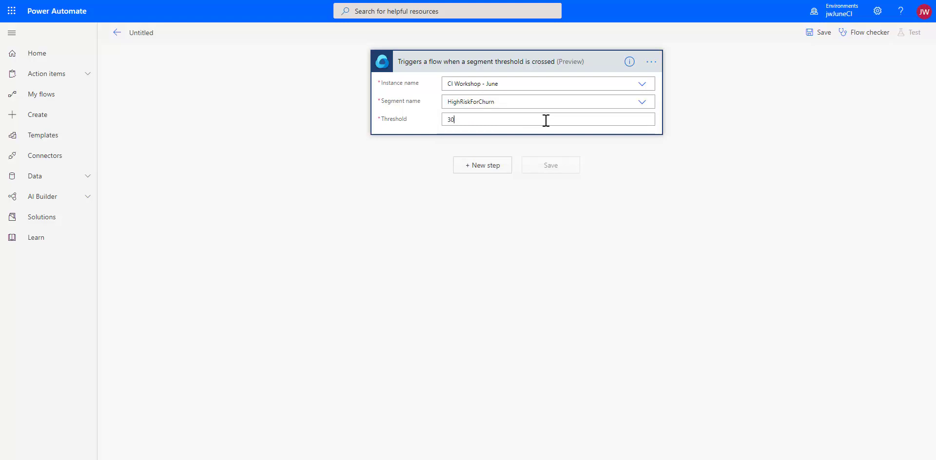
{"action": "type", "text": "00"}
Add the Office 365 Outlook action Send an email (V2) as the flow's next step.
{"action": "left_click", "coordinate": [490, 169]}
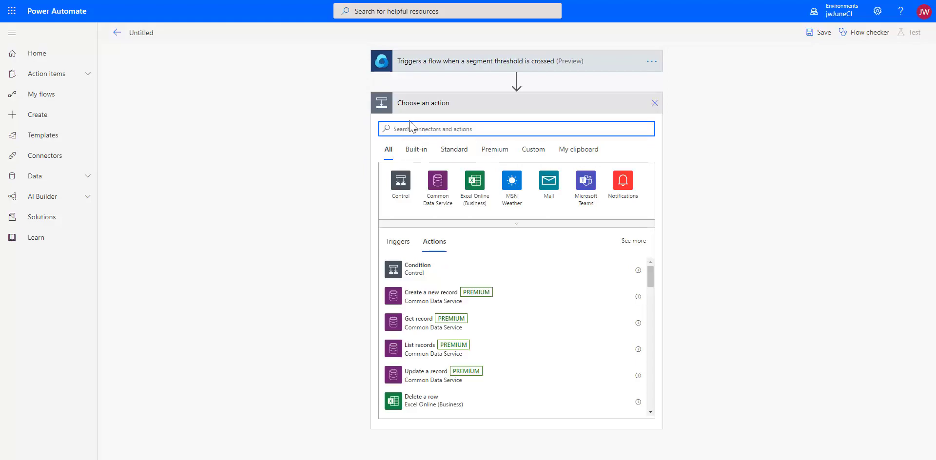
{"action": "type", "text": "email"}
{"action": "key", "text": "BackSpace"}
{"action": "key", "text": "BackSpace"}
{"action": "key", "text": "BackSpace"}
{"action": "key", "text": "BackSpace"}
{"action": "key", "text": "BackSpace"}
{"action": "type", "text": "outlook"}
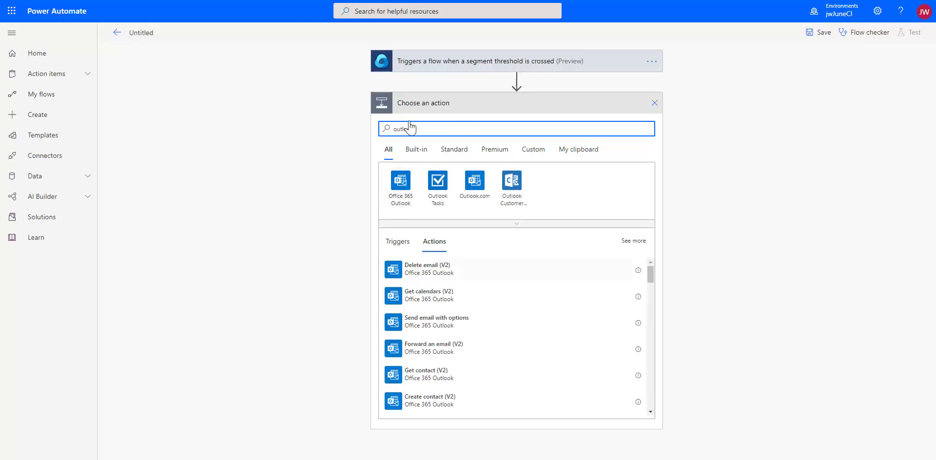
{"action": "left_click", "coordinate": [402, 183]}
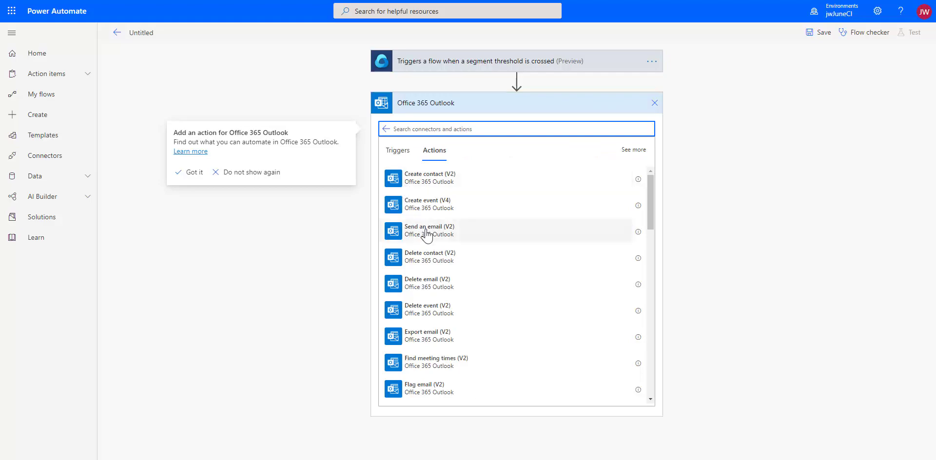
{"action": "left_click", "coordinate": [426, 235]}
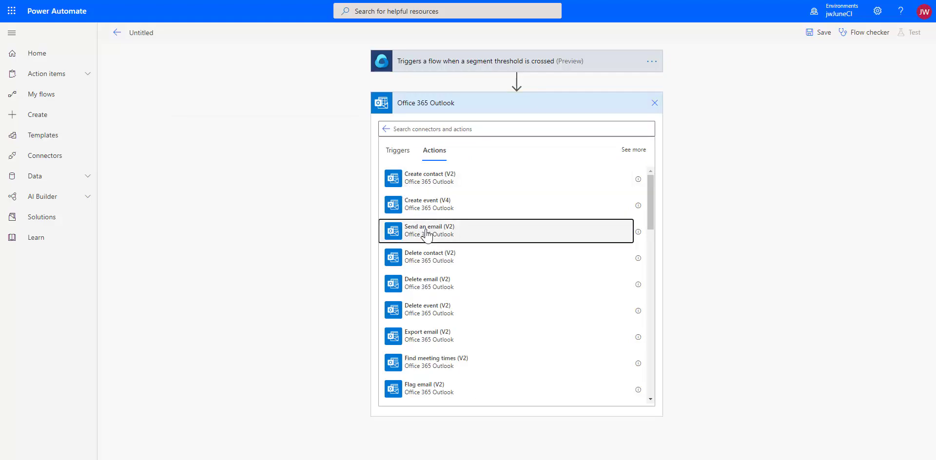
Enter the administrator's e-mail as recipient and compose the subject as DisplayName, "has exceeded", Threshold, "members", using dynamic content for both fields.
{"action": "left_click", "coordinate": [536, 125]}
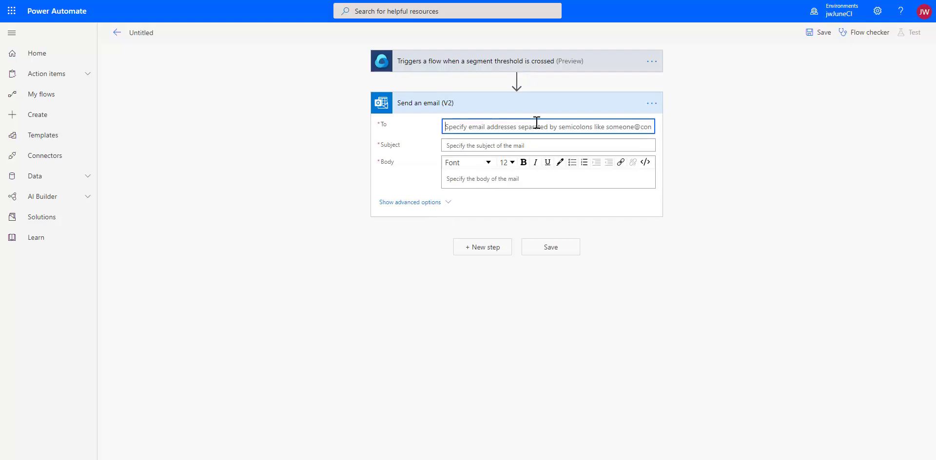
{"action": "type", "text": "admin@"}
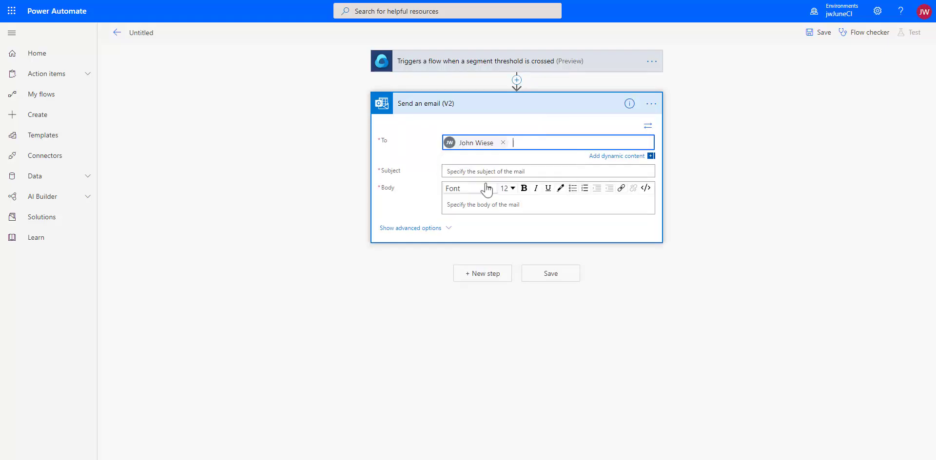
{"action": "left_click", "coordinate": [485, 184]}
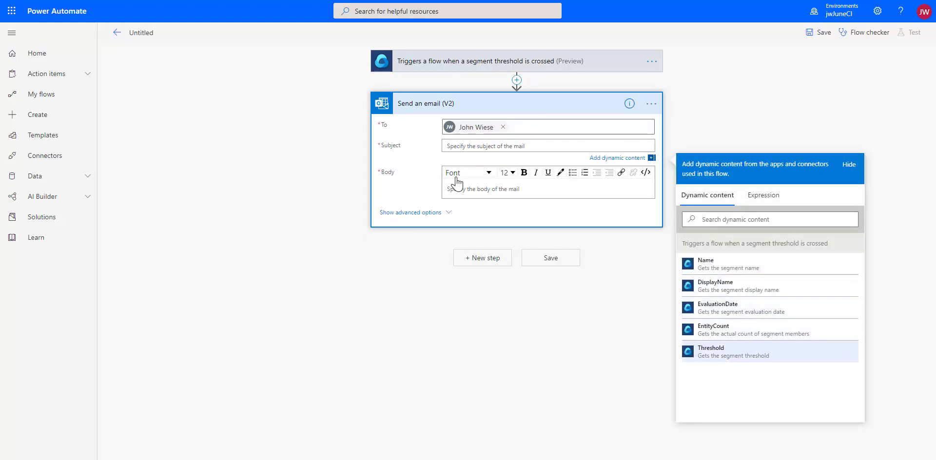
{"action": "left_click", "coordinate": [710, 287]}
{"action": "type", "text": "had"}
{"action": "type", "text": " exceeded"}
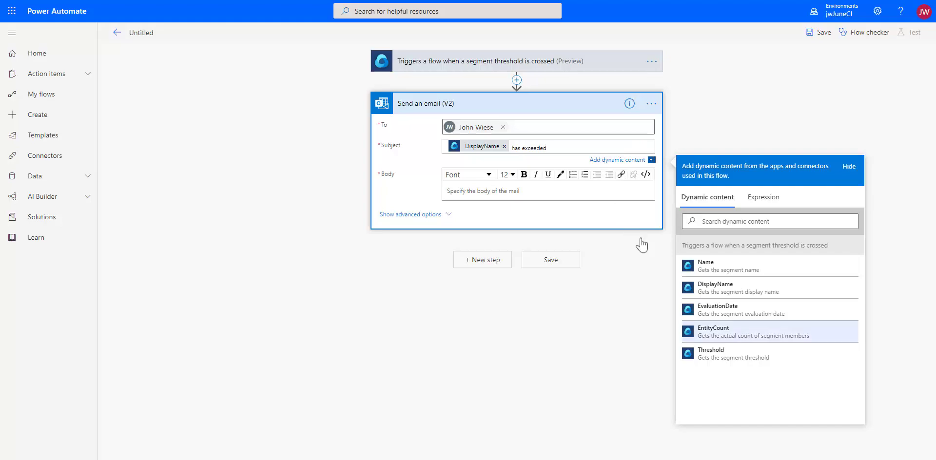
{"action": "left_click", "coordinate": [705, 355]}
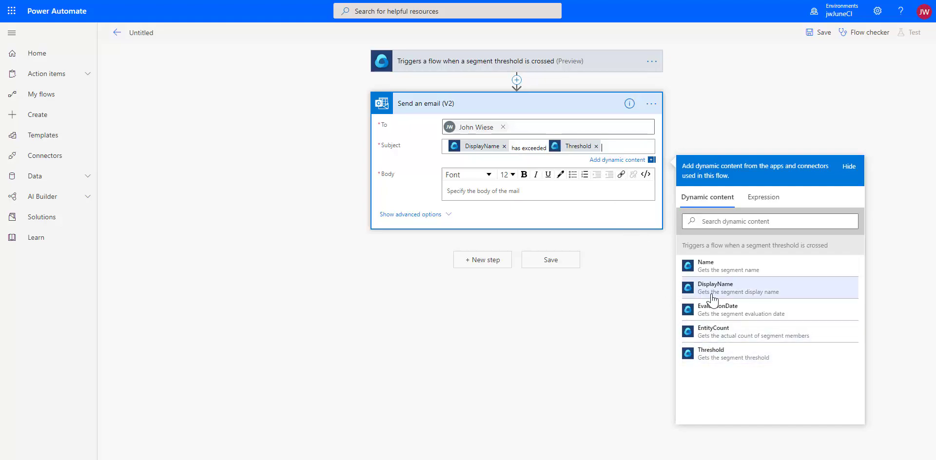
{"action": "type", "text": "members"}
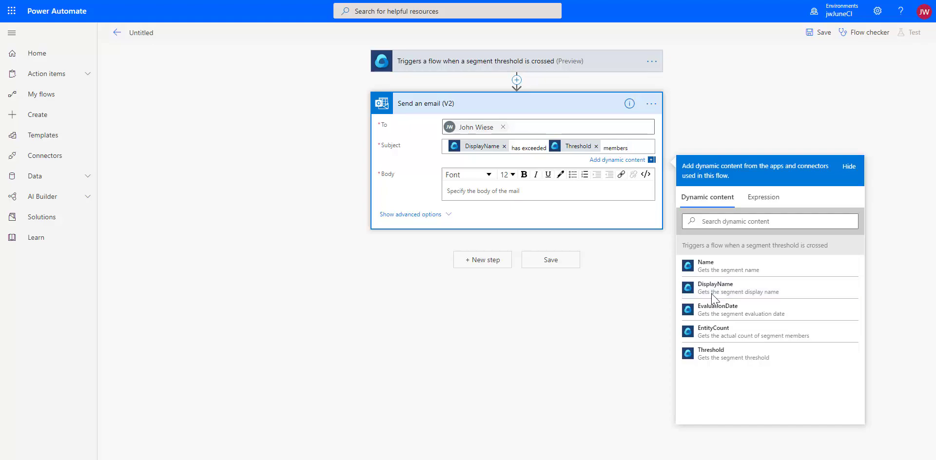
Begin the email body with the label "Threshold:" followed by the Threshold dynamic content.
{"action": "left_click", "coordinate": [520, 188]}
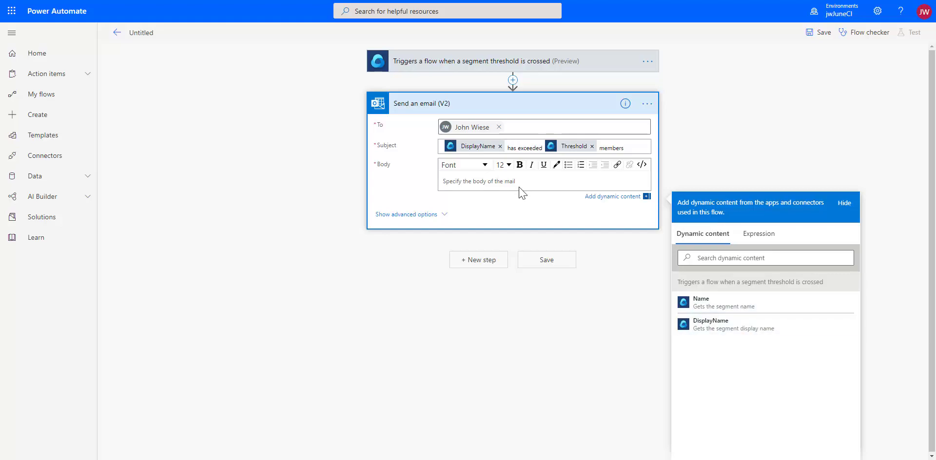
{"action": "left_click", "coordinate": [637, 146]}
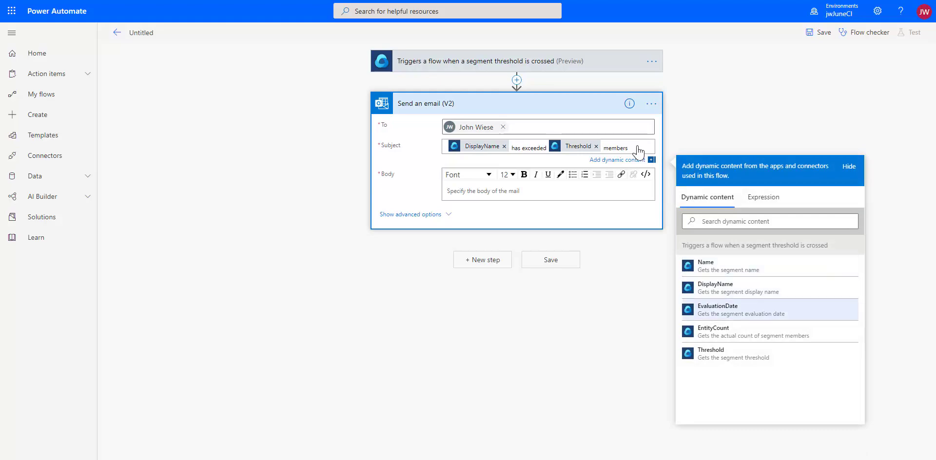
{"action": "left_click", "coordinate": [632, 193]}
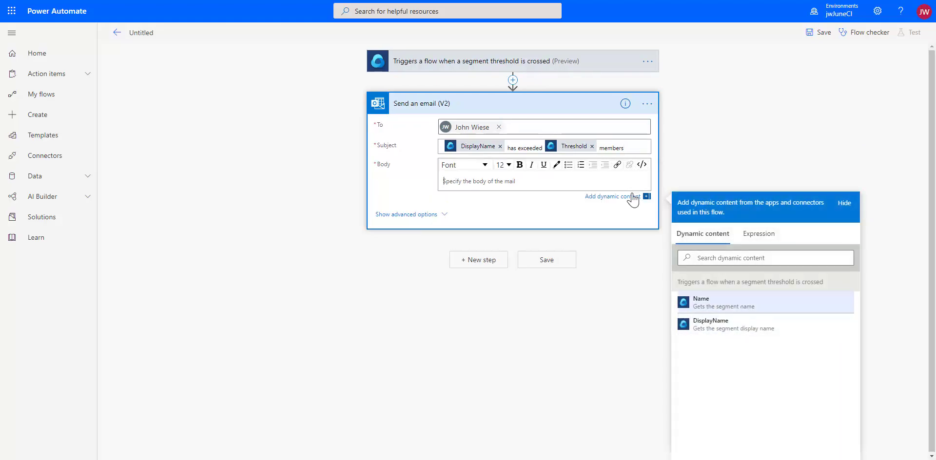
{"action": "left_click", "coordinate": [721, 257]}
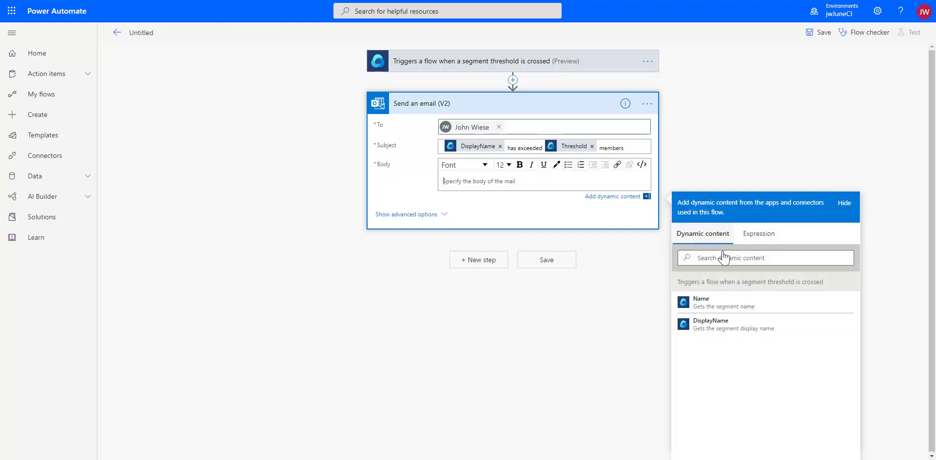
{"action": "left_click", "coordinate": [495, 182]}
{"action": "type", "text": "T"}
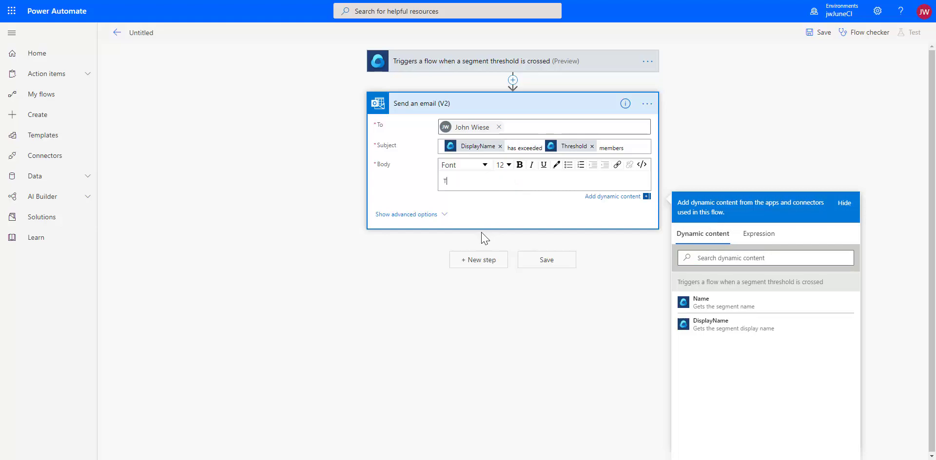
{"action": "type", "text": "hreshold:"}
{"action": "left_click", "coordinate": [716, 265]}
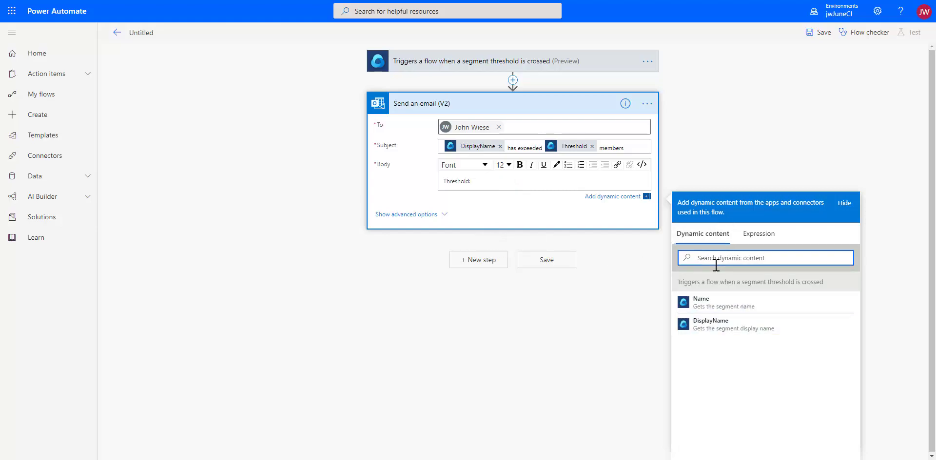
{"action": "type", "text": "Thre"}
{"action": "left_click", "coordinate": [698, 305]}
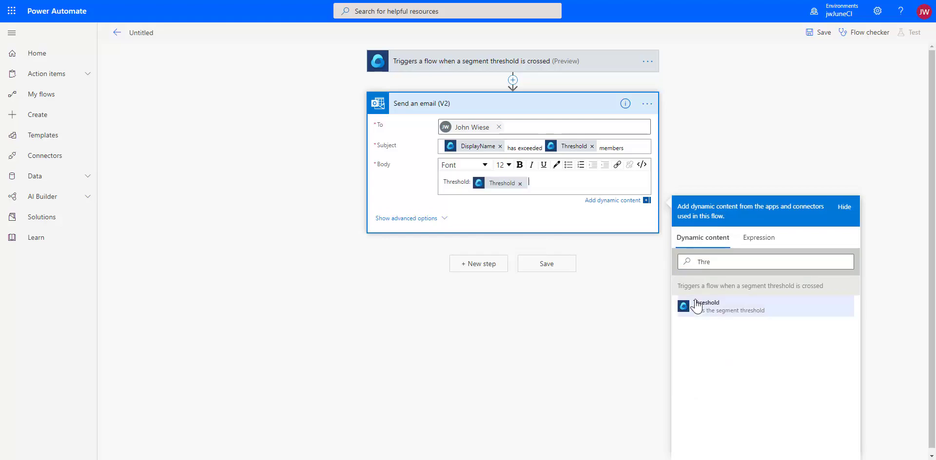
Add a second line to the email body reading "Member count over threshold, all hands on deck!".
{"action": "key", "text": "Return"}
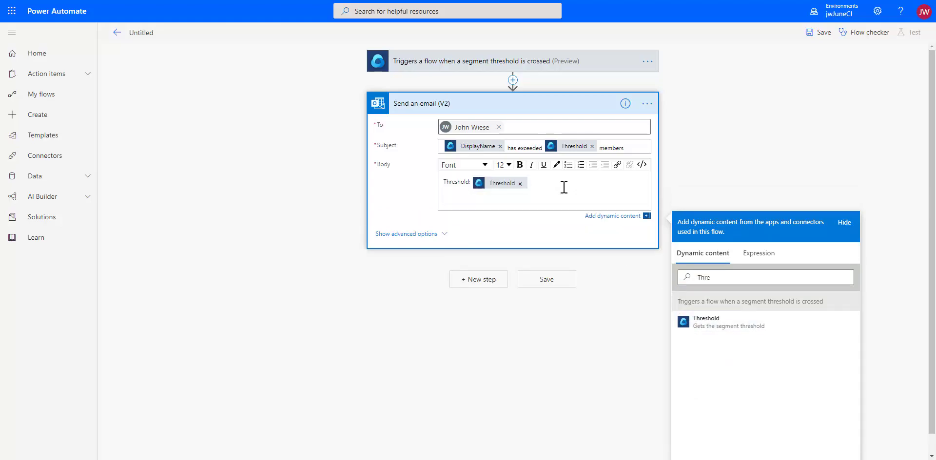
{"action": "type", "text": "Member count over"}
{"action": "type", "text": " threeasho"}
{"action": "key", "text": "BackSpace"}
{"action": "key", "text": "BackSpace"}
{"action": "key", "text": "BackSpace"}
{"action": "key", "text": "BackSpace"}
{"action": "key", "text": "BackSpace"}
{"action": "type", "text": "s"}
{"action": "type", "text": "d"}
{"action": "type", "text": "e"}
{"action": "key", "text": "End"}
{"action": "type", "text": ", all hands on deck!"}
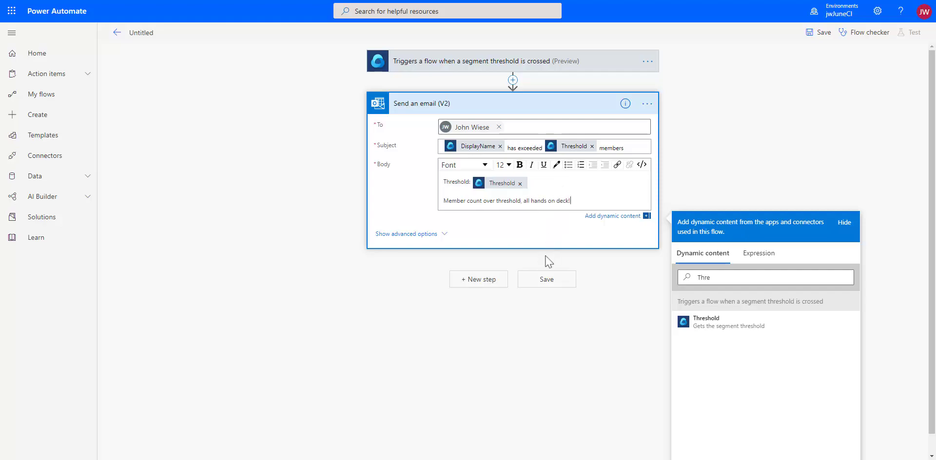
Save the flow and leave the flow editor.
{"action": "left_click", "coordinate": [542, 280]}
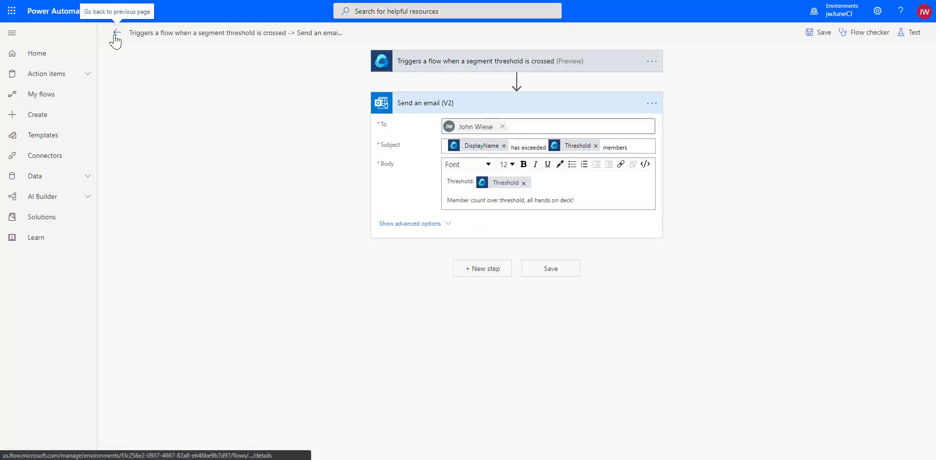
{"action": "left_click", "coordinate": [116, 37]}
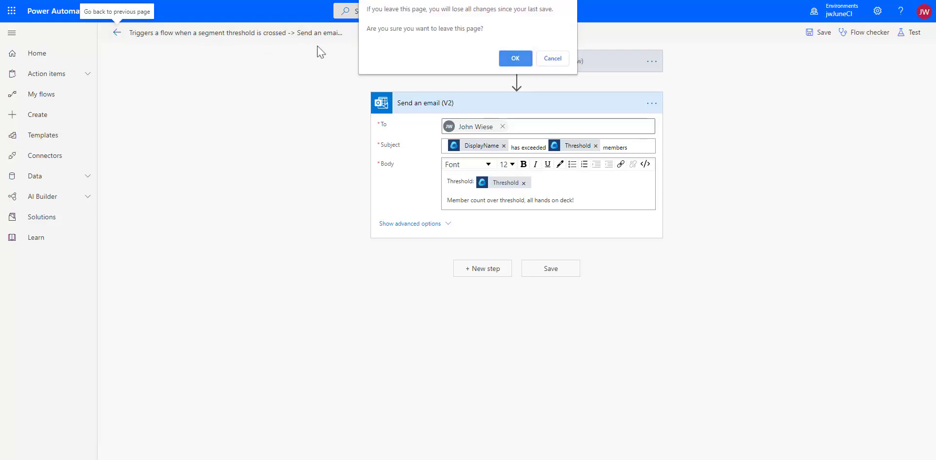
{"action": "left_click", "coordinate": [515, 58]}
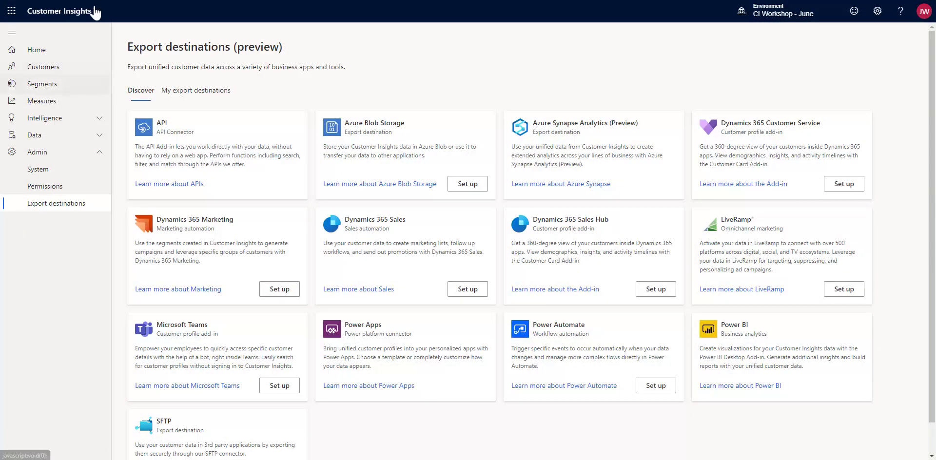
In Customer Insights, edit the High Risk For Churn segment so ScoredProbabilities is greater than 0.8, and save it.
{"action": "left_click", "coordinate": [44, 86]}
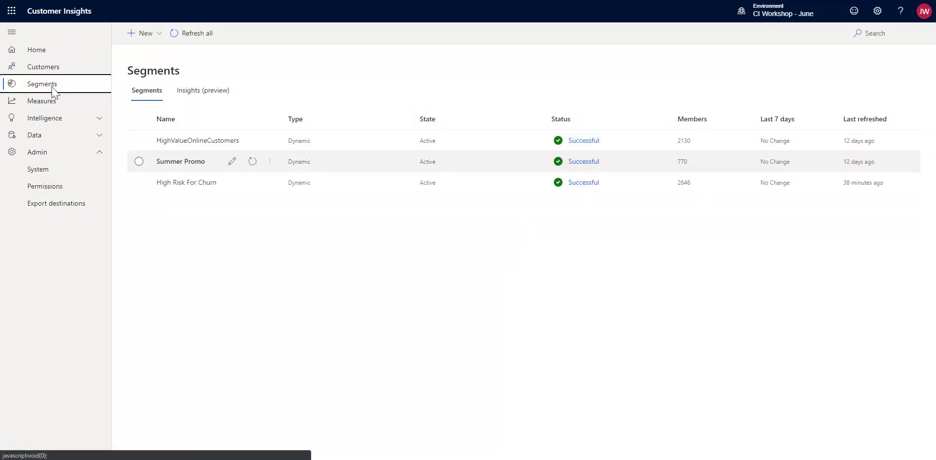
{"action": "left_click", "coordinate": [232, 191]}
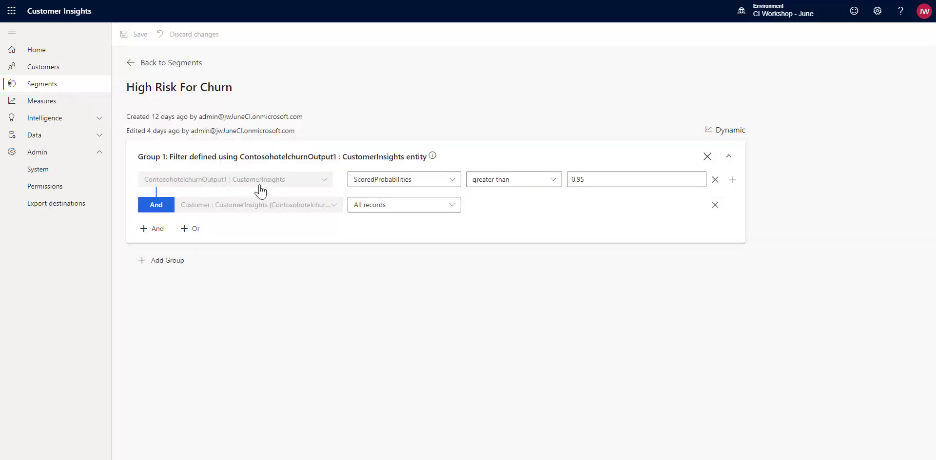
{"action": "left_click_drag", "start_coordinate": [580, 180], "coordinate": [598, 182]}
{"action": "key", "text": "BackSpace"}
{"action": "type", "text": "8"}
{"action": "key", "text": "BackSpace"}
{"action": "key", "text": "BackSpace"}
{"action": "type", "text": "8"}
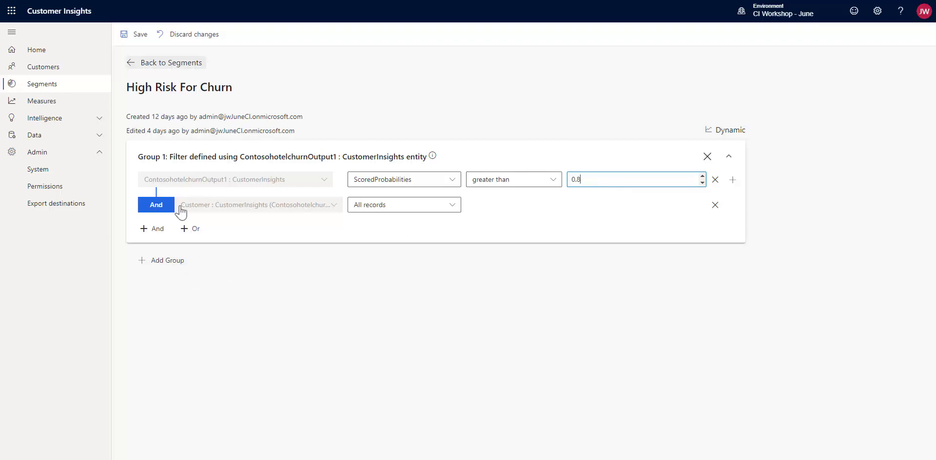
{"action": "left_click", "coordinate": [141, 34]}
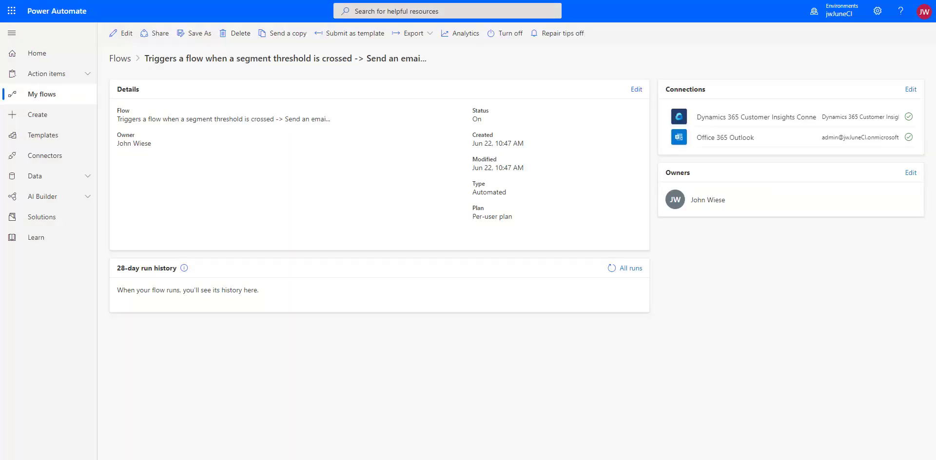
Refresh the flow's run history in Power Automate and examine the High Risk For Churn alert email's subject and body in Outlook.
{"action": "left_click", "coordinate": [613, 268]}
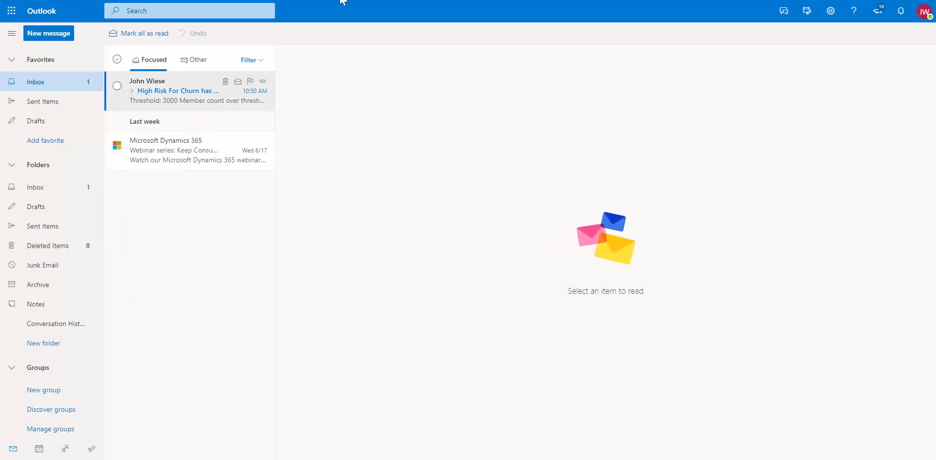
{"action": "left_click", "coordinate": [173, 101]}
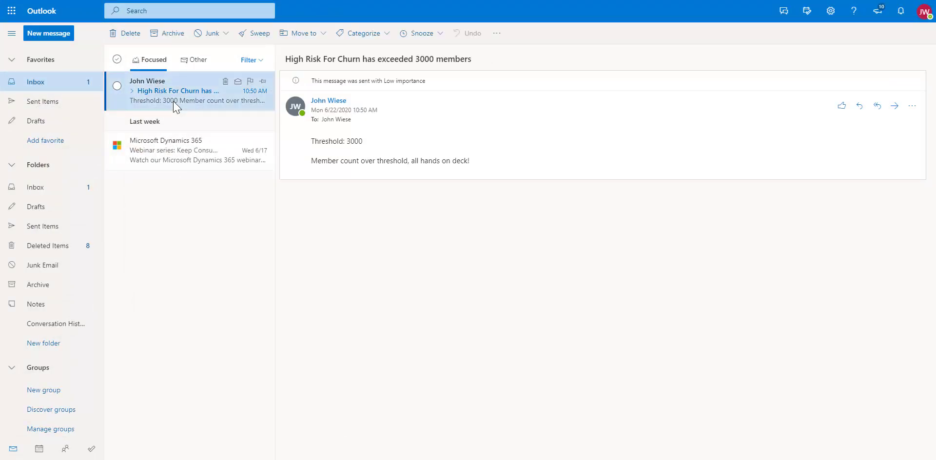
{"action": "left_click_drag", "start_coordinate": [314, 142], "coordinate": [376, 142]}
{"action": "left_click_drag", "start_coordinate": [311, 161], "coordinate": [481, 165]}
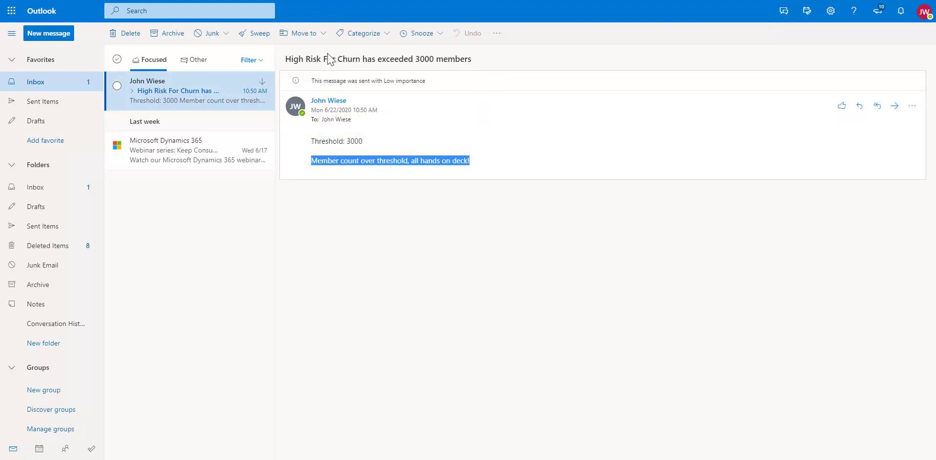
{"action": "left_click_drag", "start_coordinate": [292, 59], "coordinate": [361, 59]}
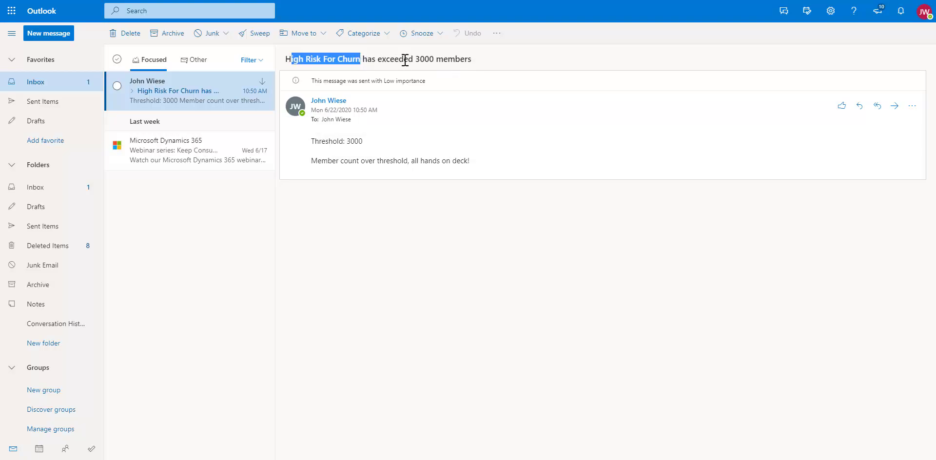
{"action": "double_click", "coordinate": [423, 59]}
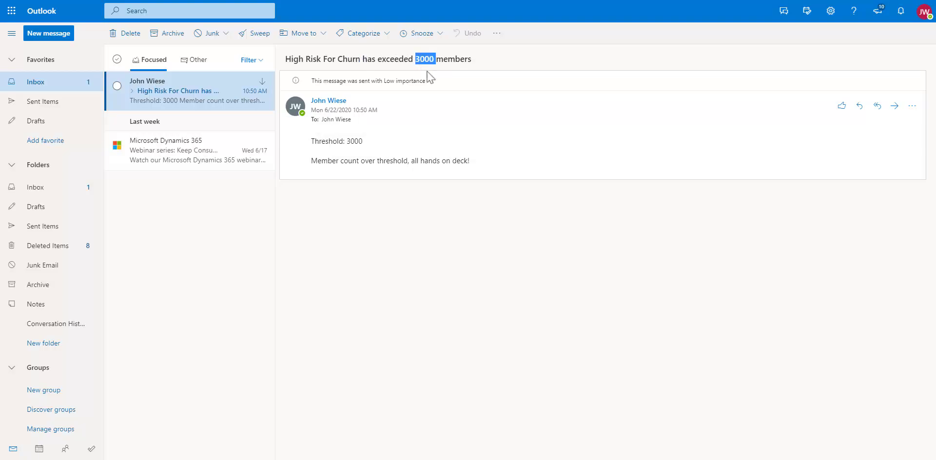